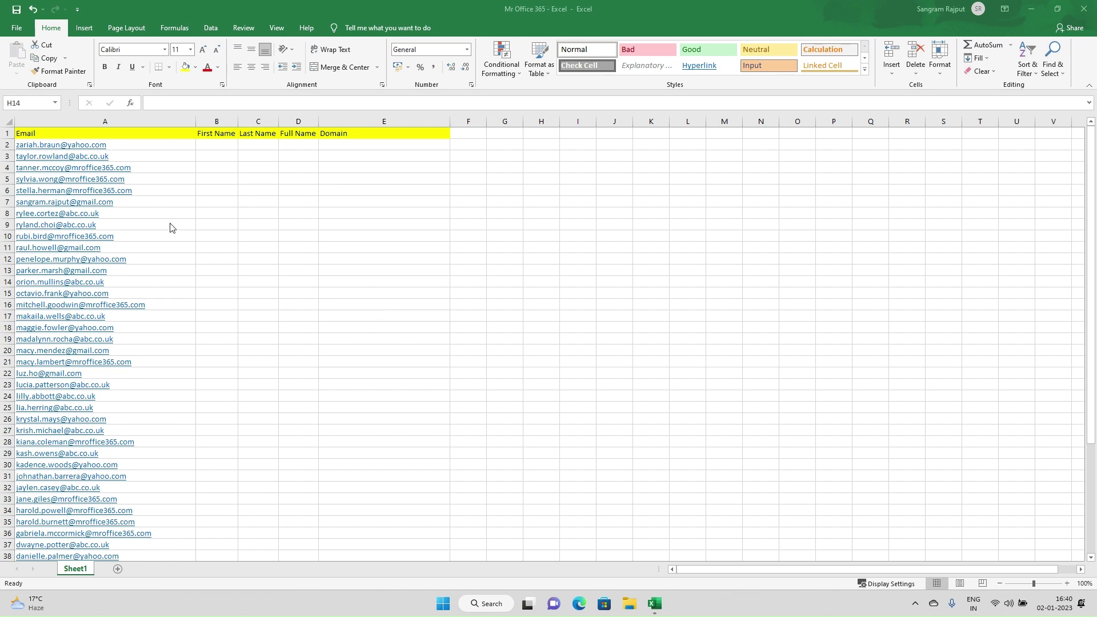
Step: Survey the Email column and the empty name columns, ending on cell B2
click(82, 116)
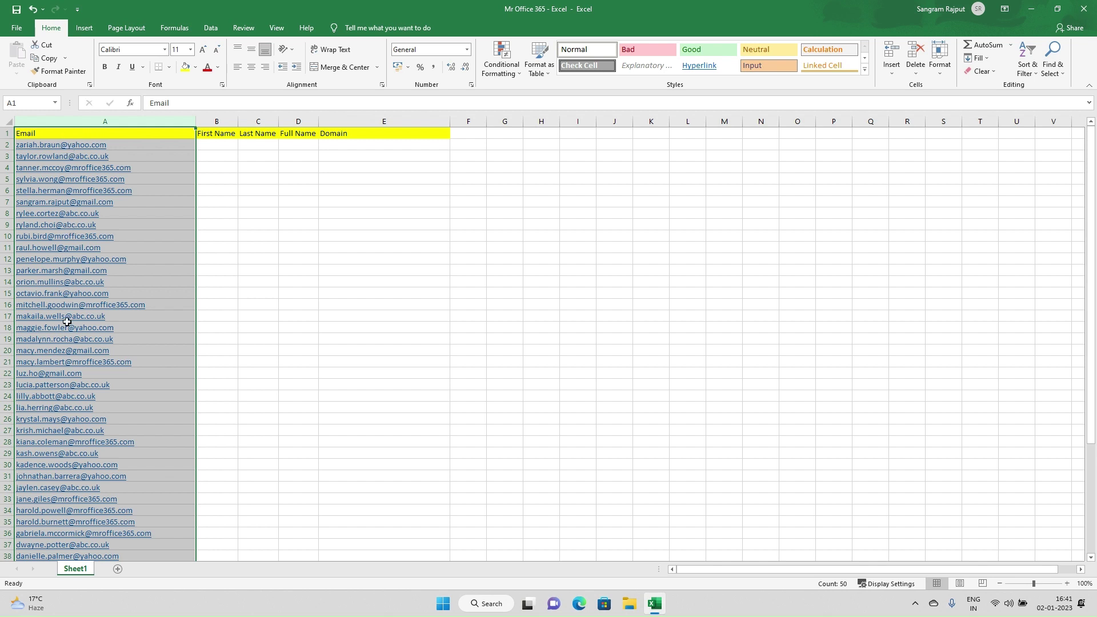
click(215, 141)
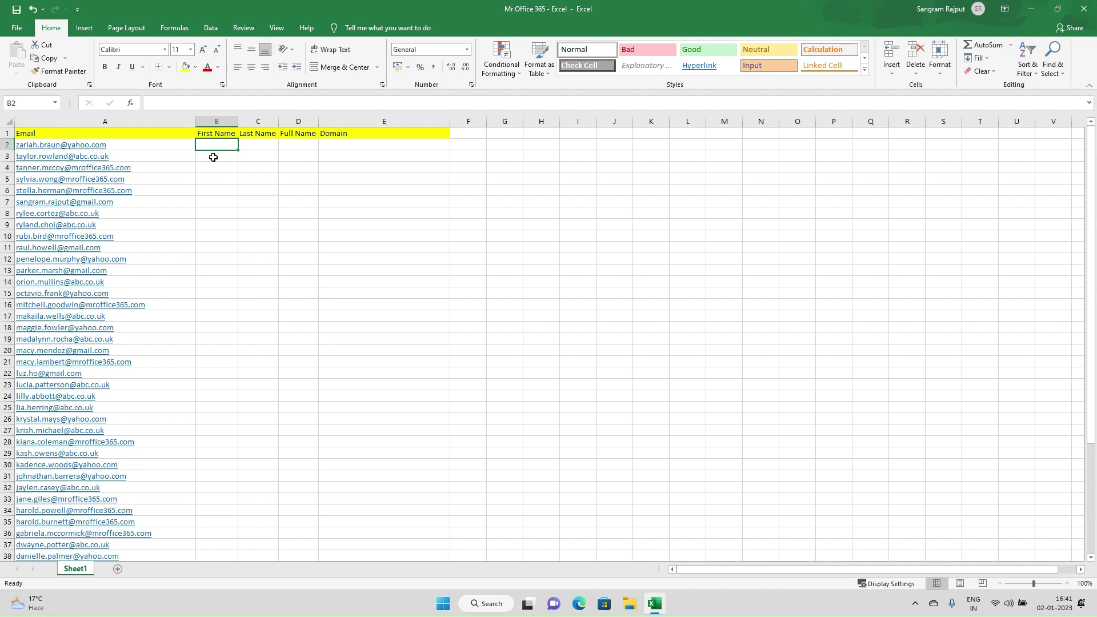
key(Right)
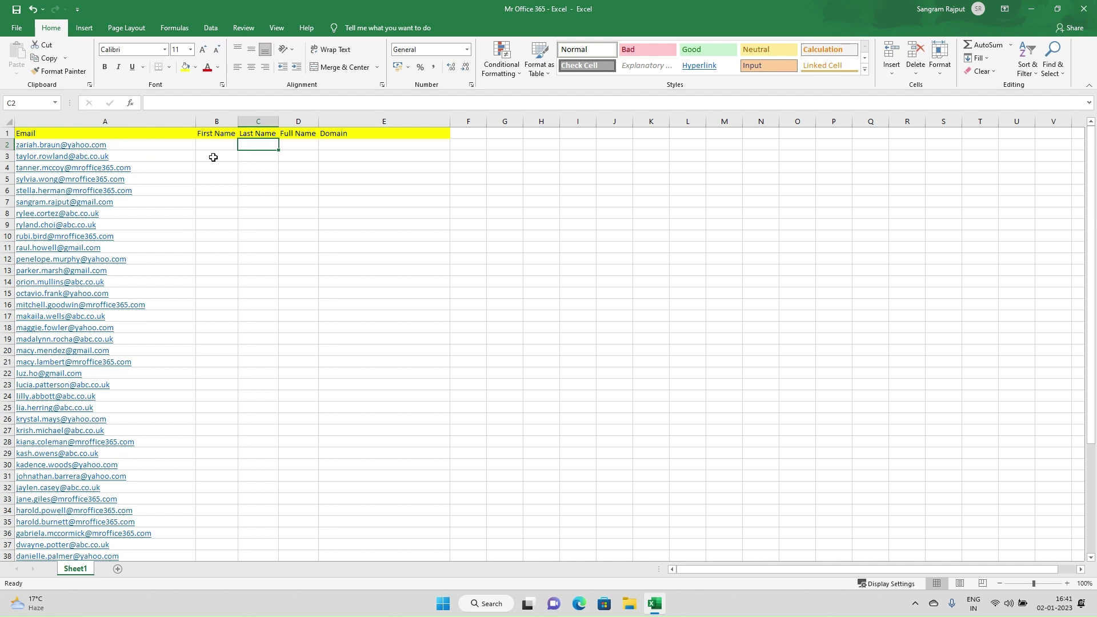
key(Right)
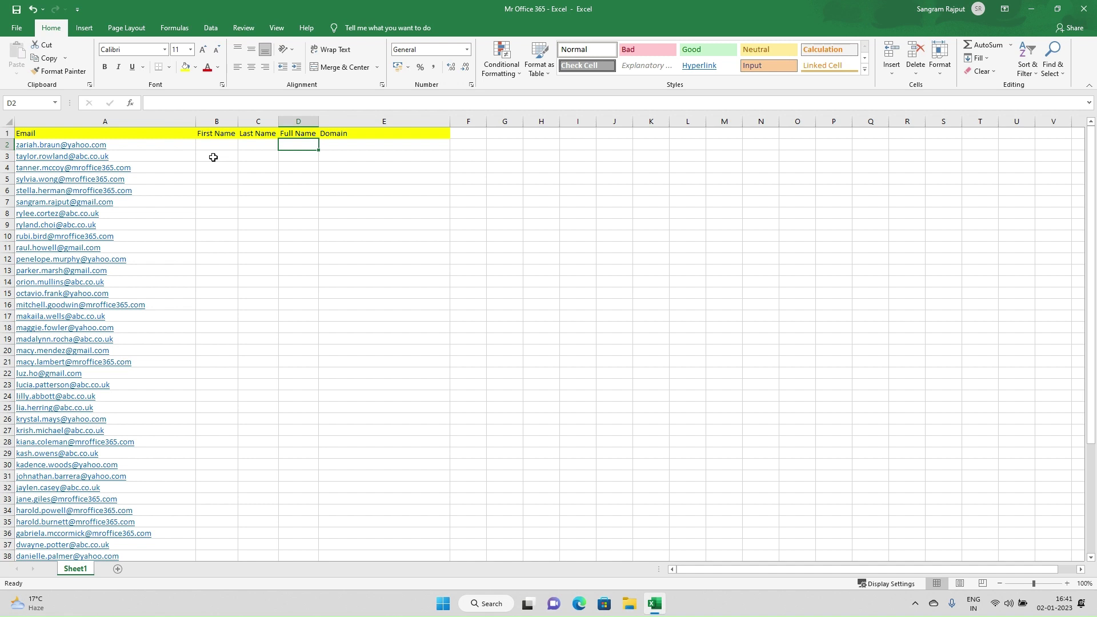
key(Left)
key(Left)
key(Left)
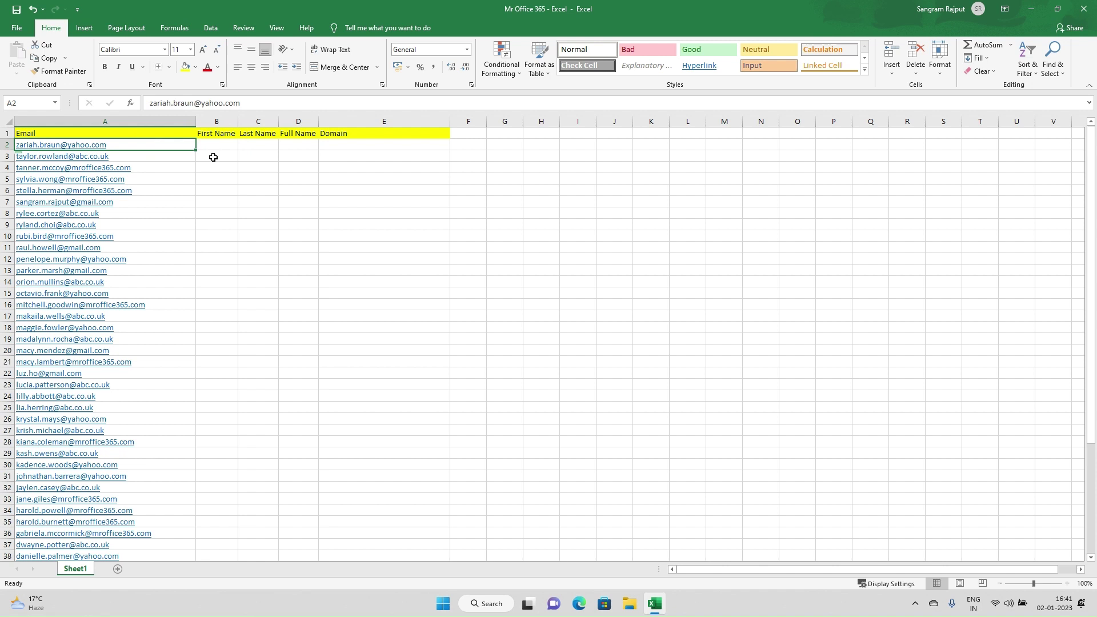
key(Right)
key(Left)
key(Right)
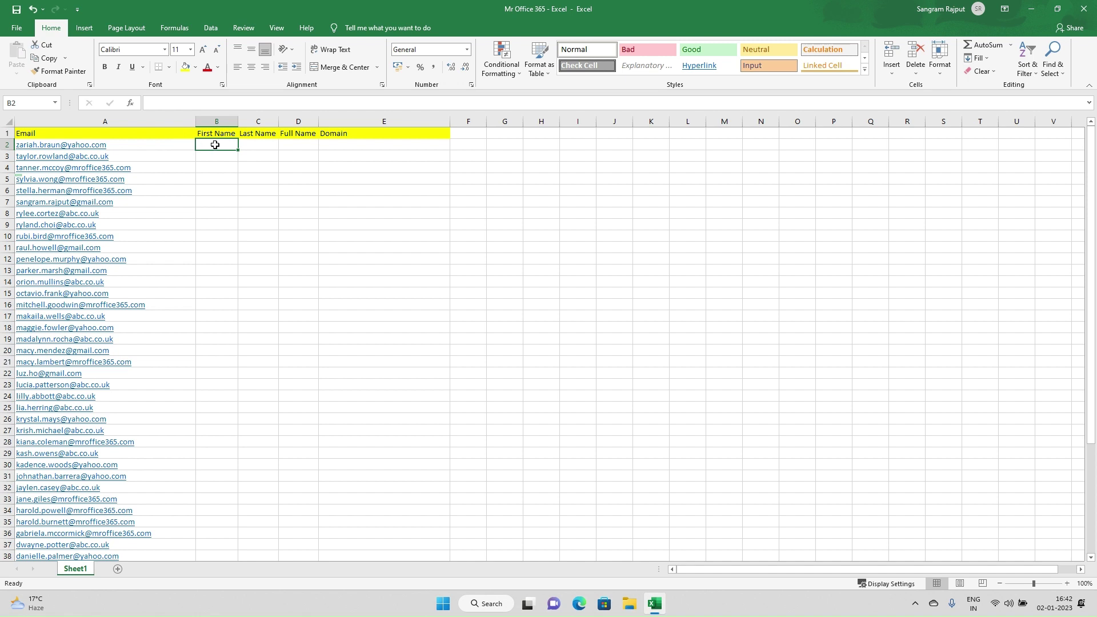
Step: Enter 'zariah' in B2 and Flash Fill the remaining first names from the Data tab
text(za)
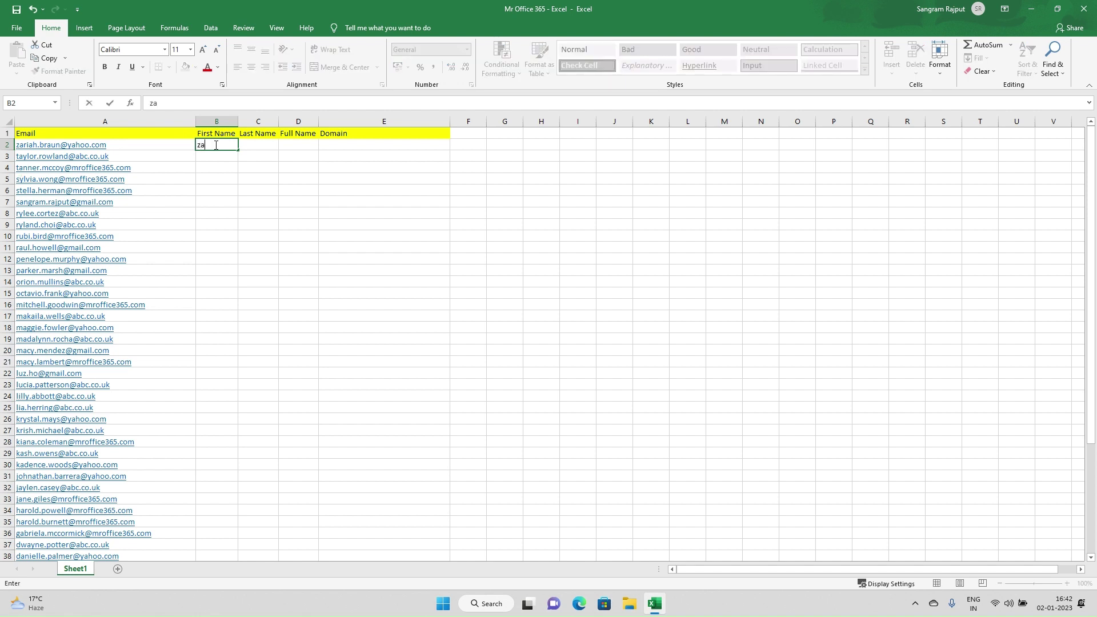
text(riah)
key(Return)
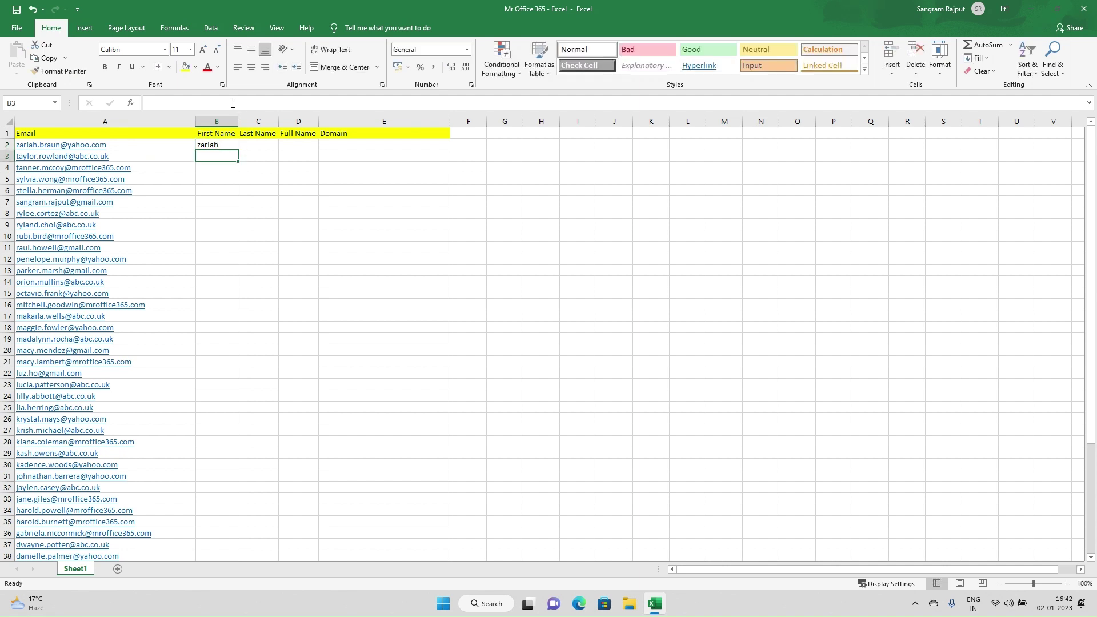
click(210, 29)
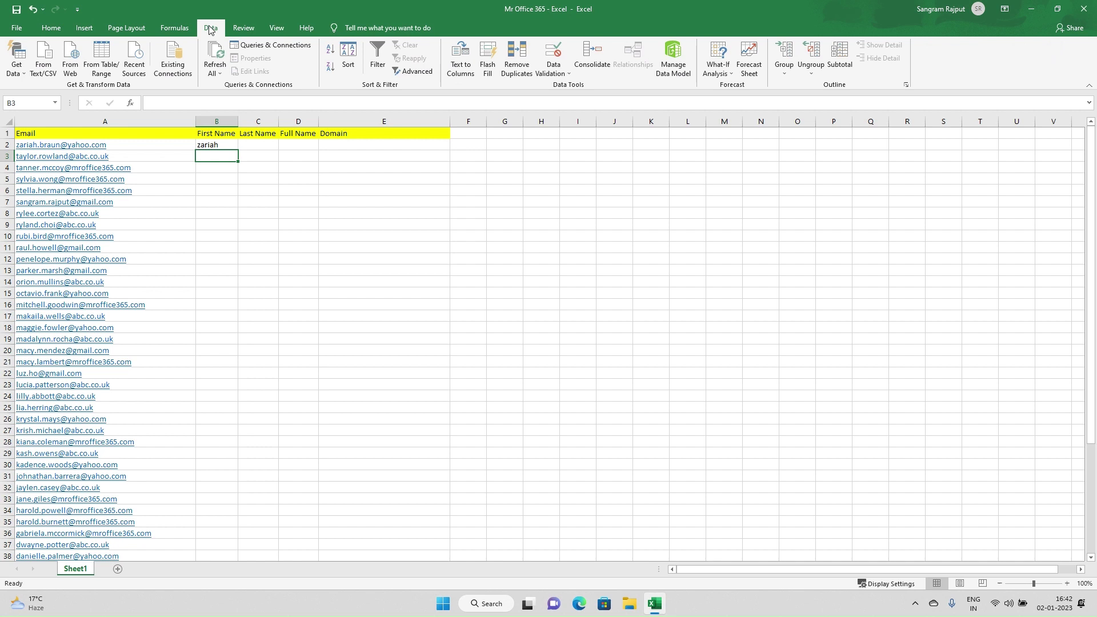
click(488, 58)
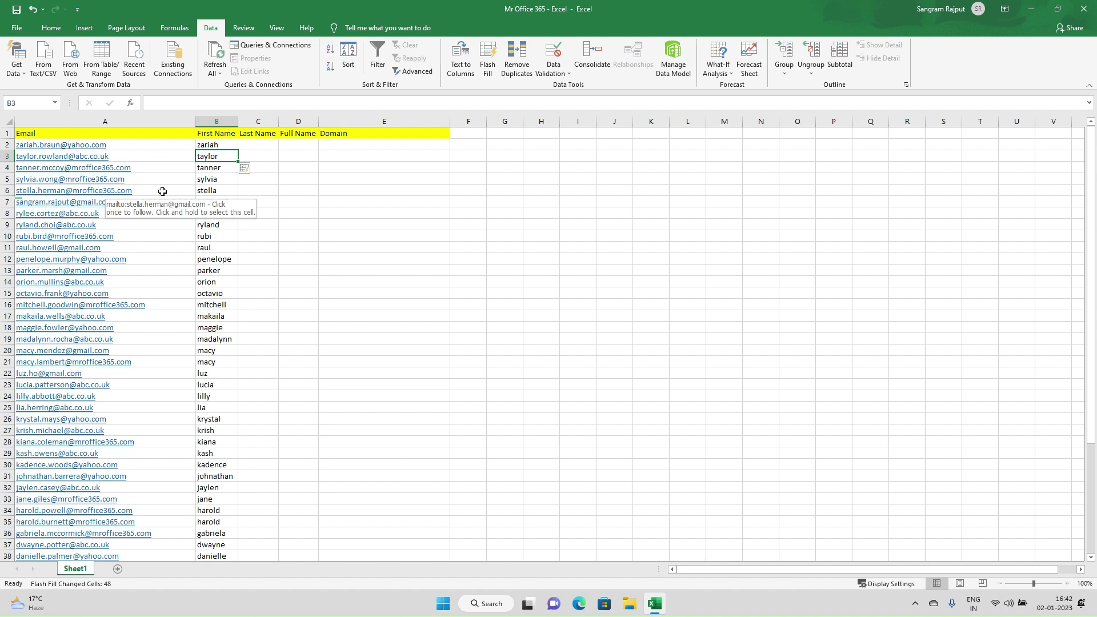
click(261, 214)
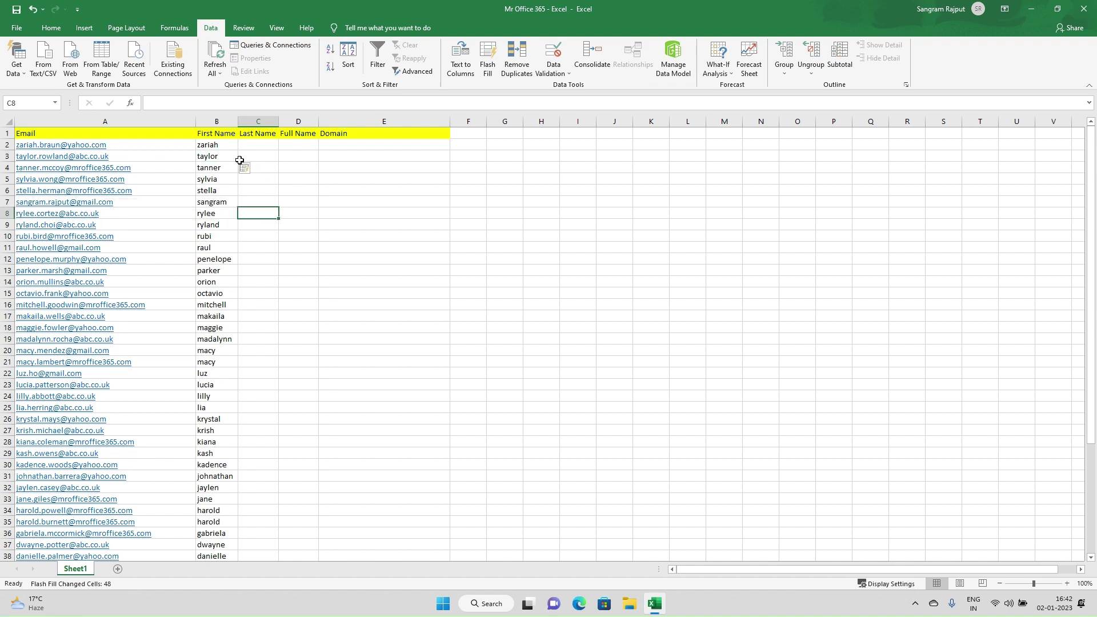
Step: Enter 'braun' in C2 and Flash Fill the rest of the surnames with Ctrl+E
click(254, 143)
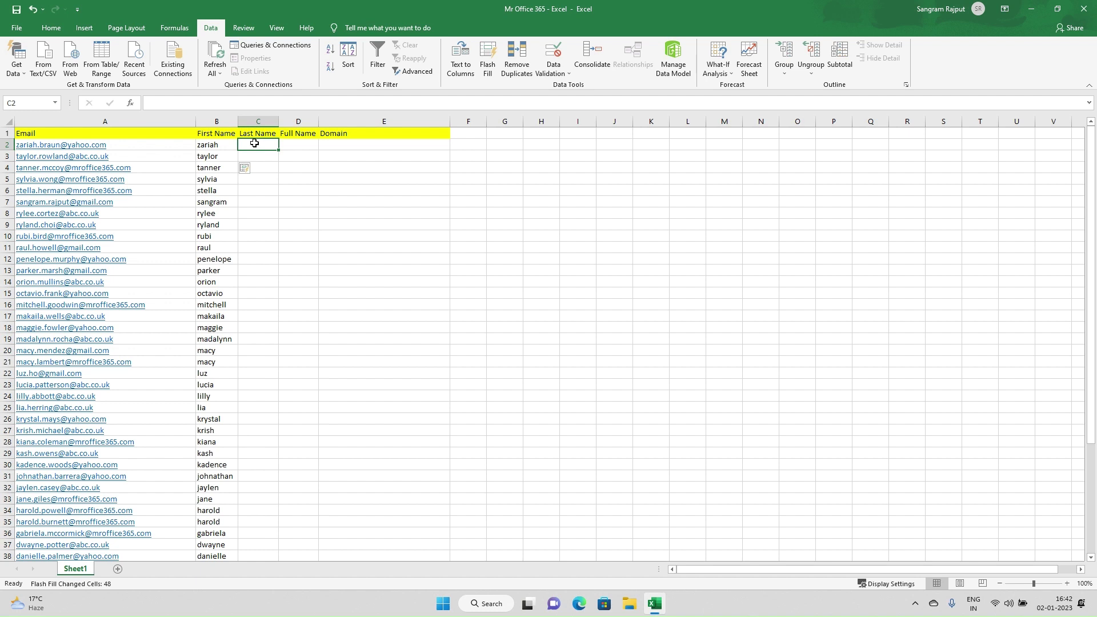
text(braun)
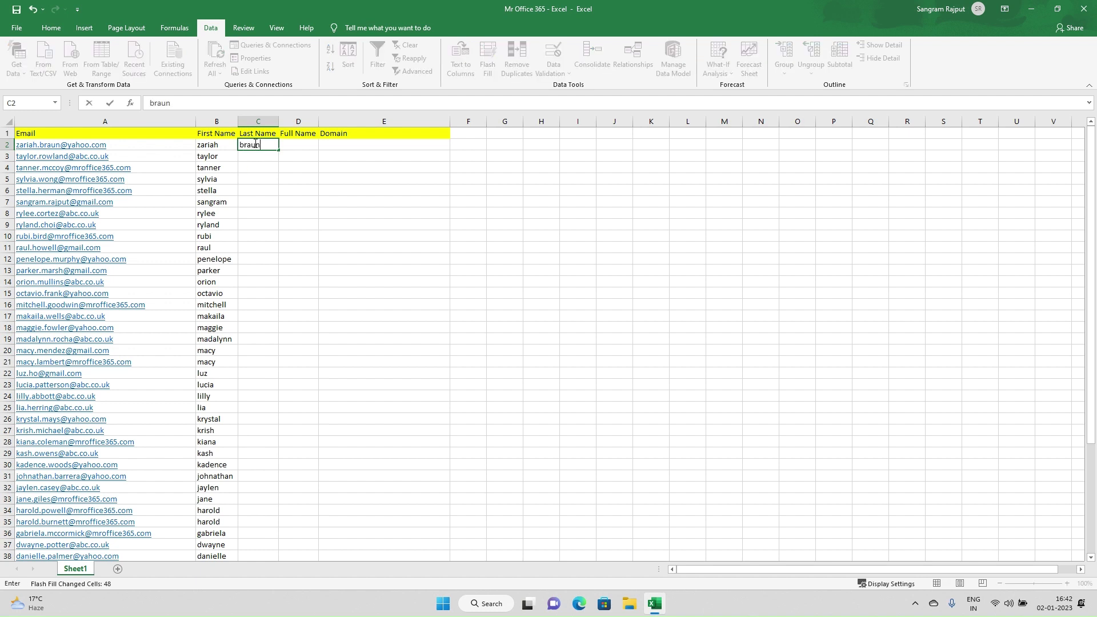
key(Return)
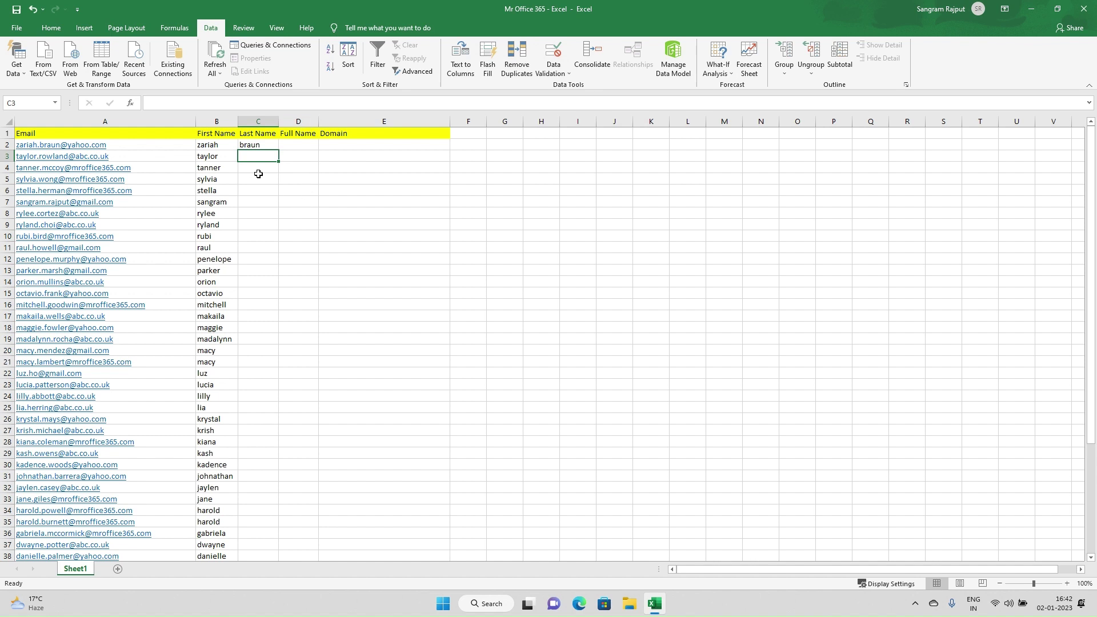
key(ctrl+e)
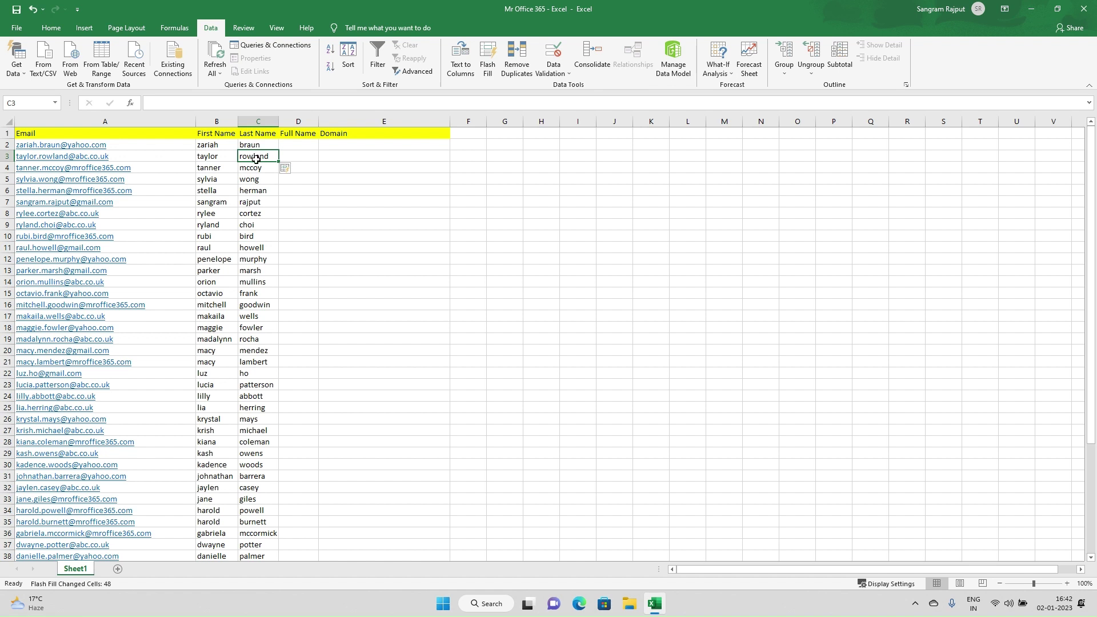
click(293, 146)
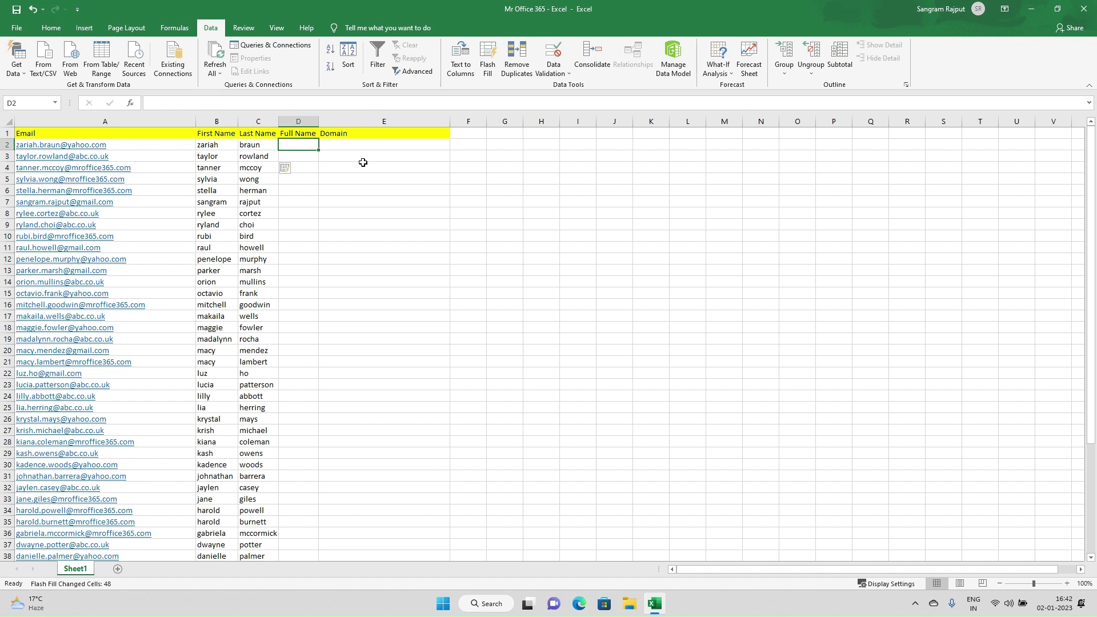
text(zaria)
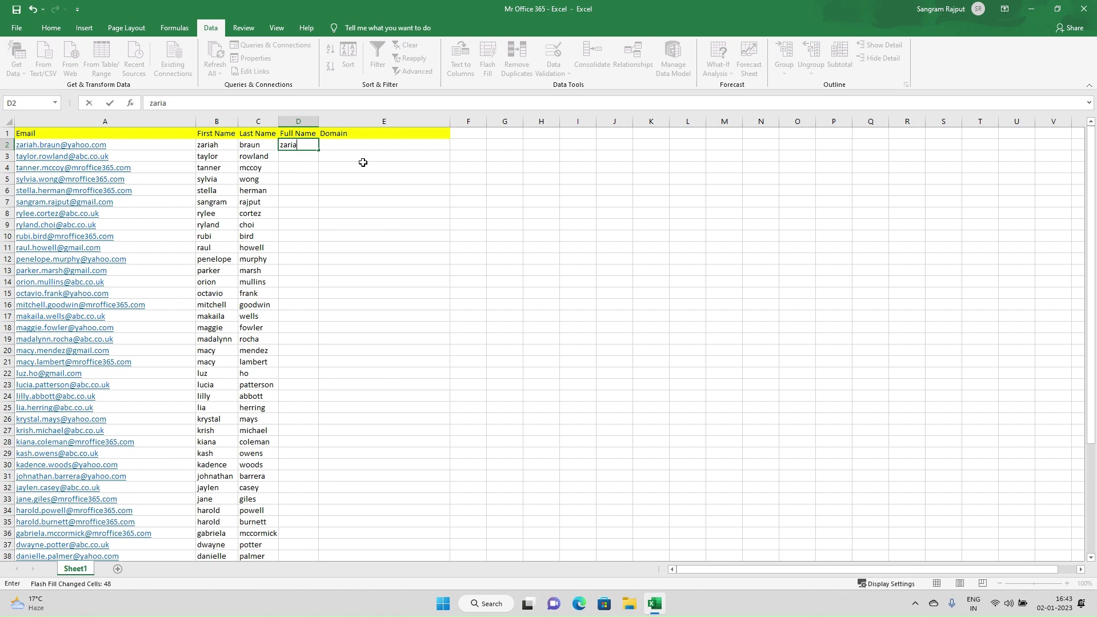
text(h braun)
key(Return)
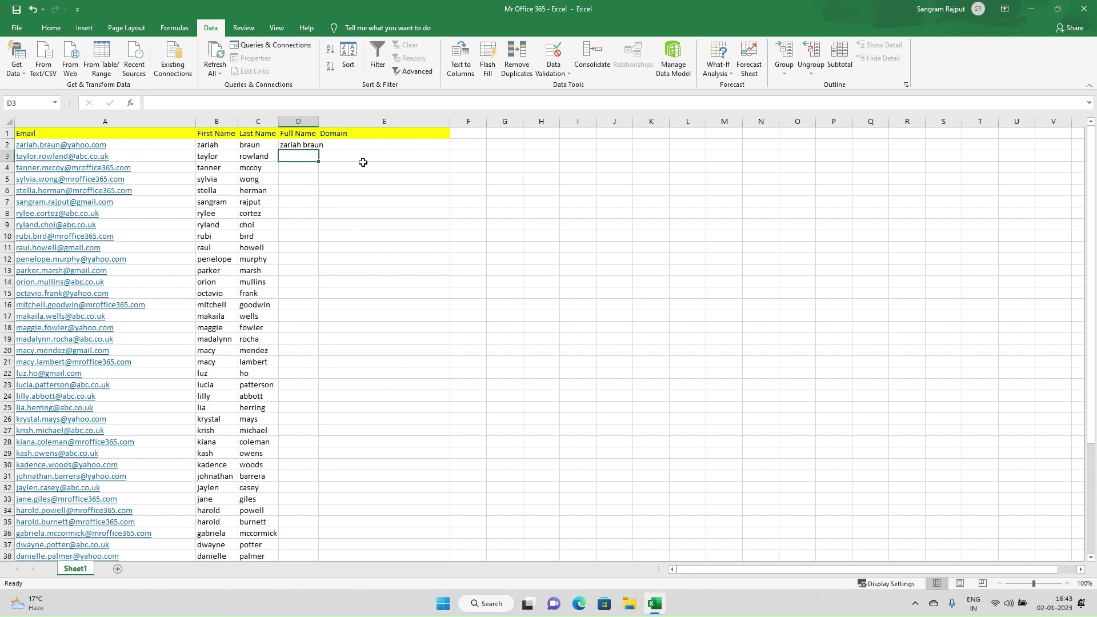
key(ctrl+e)
key(Up)
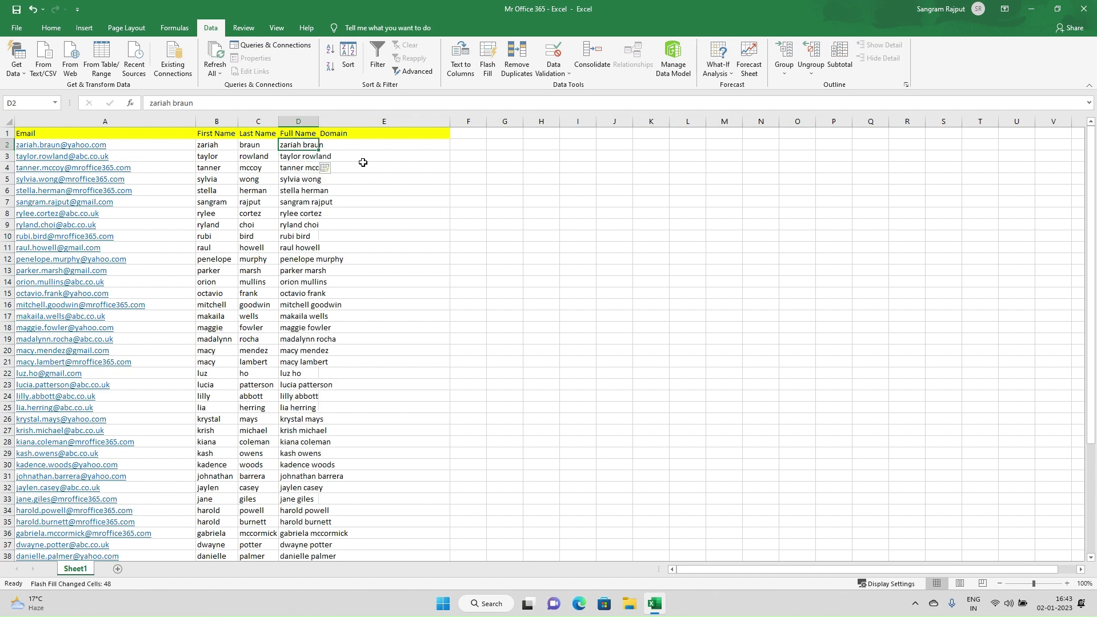
key(Right)
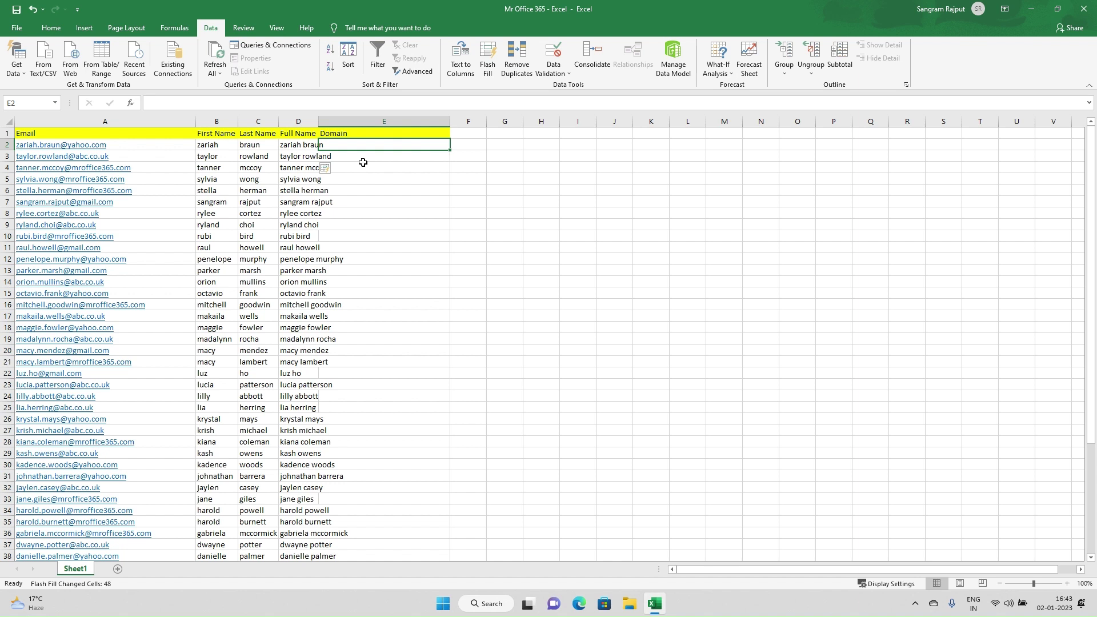
Step: Enter 'yahoo.com' in E2 and Flash Fill every email's domain down column E
text(yahoo.)
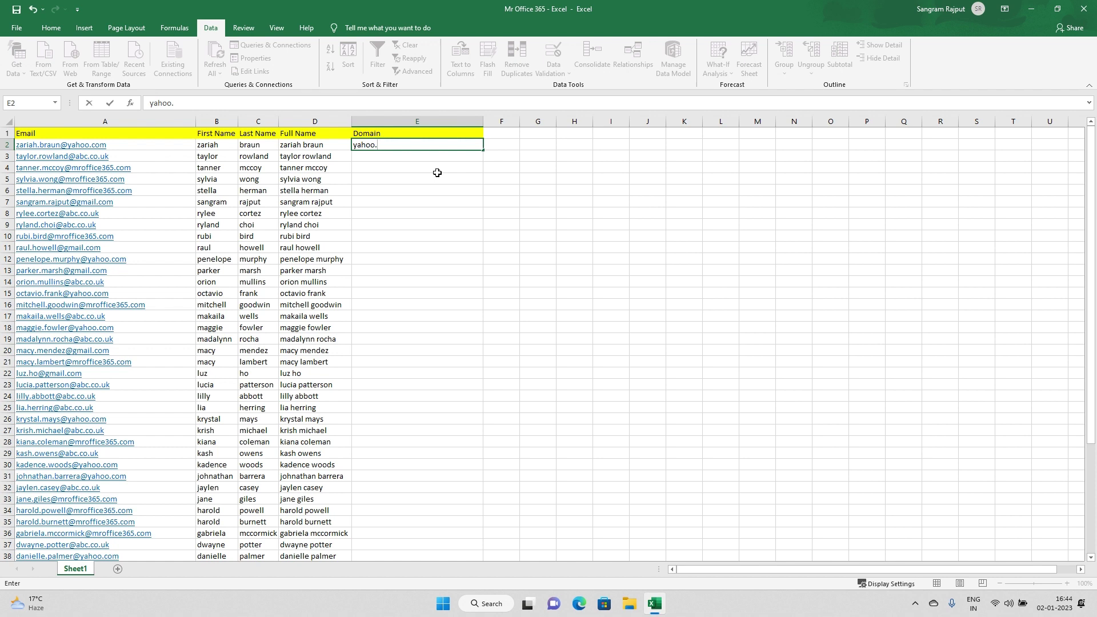
text(com)
key(Return)
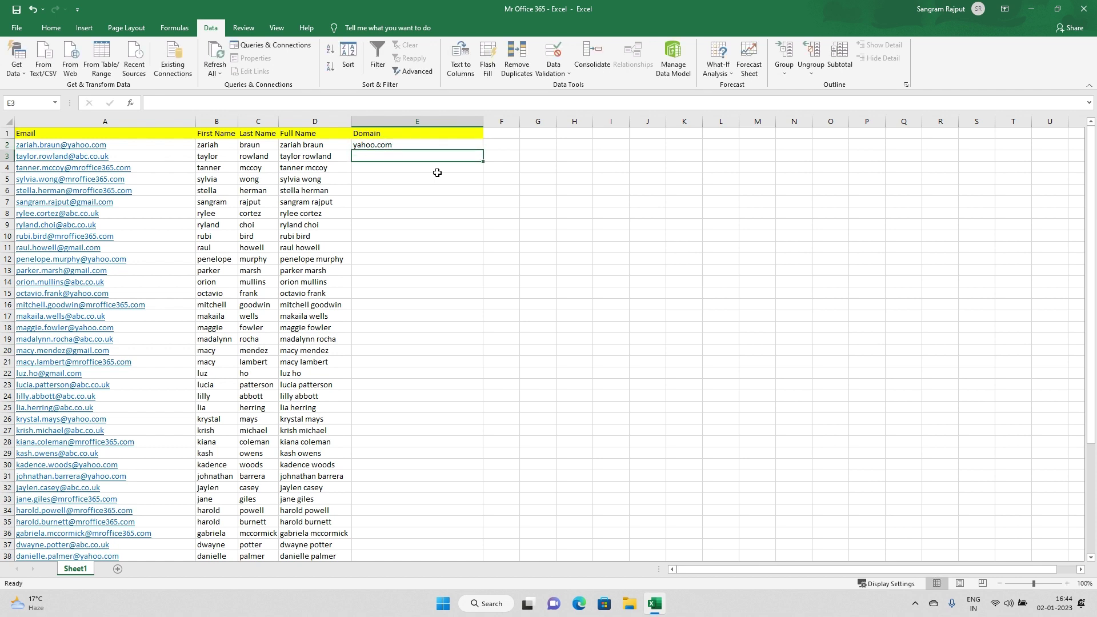
key(ctrl+e)
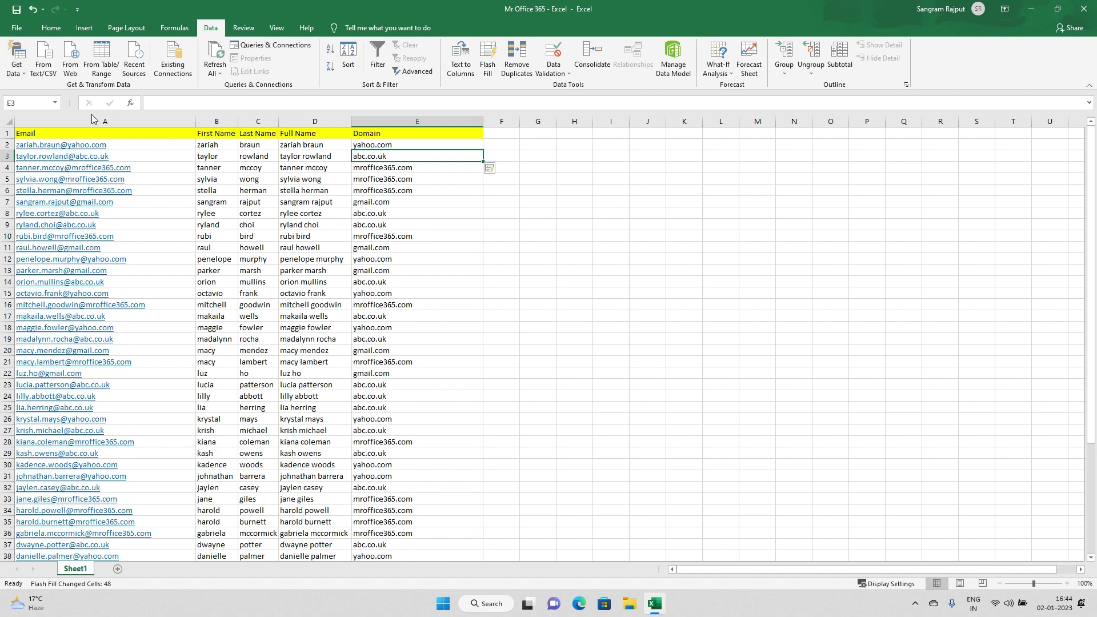
Step: Sort the whole sheet by the Domain column, Z to A
click(8, 122)
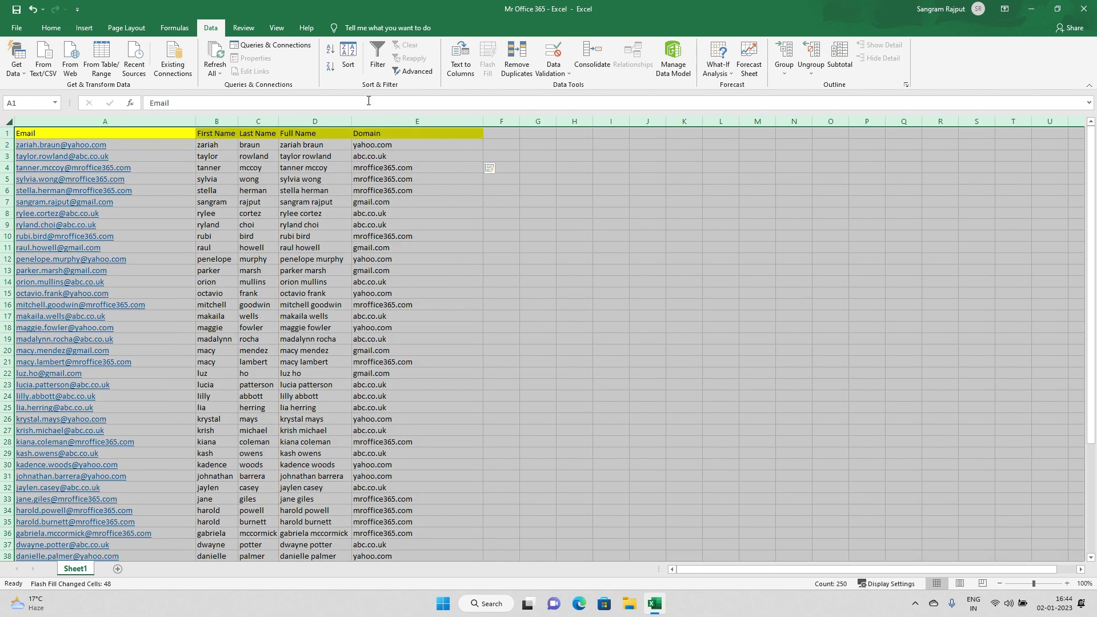
click(347, 64)
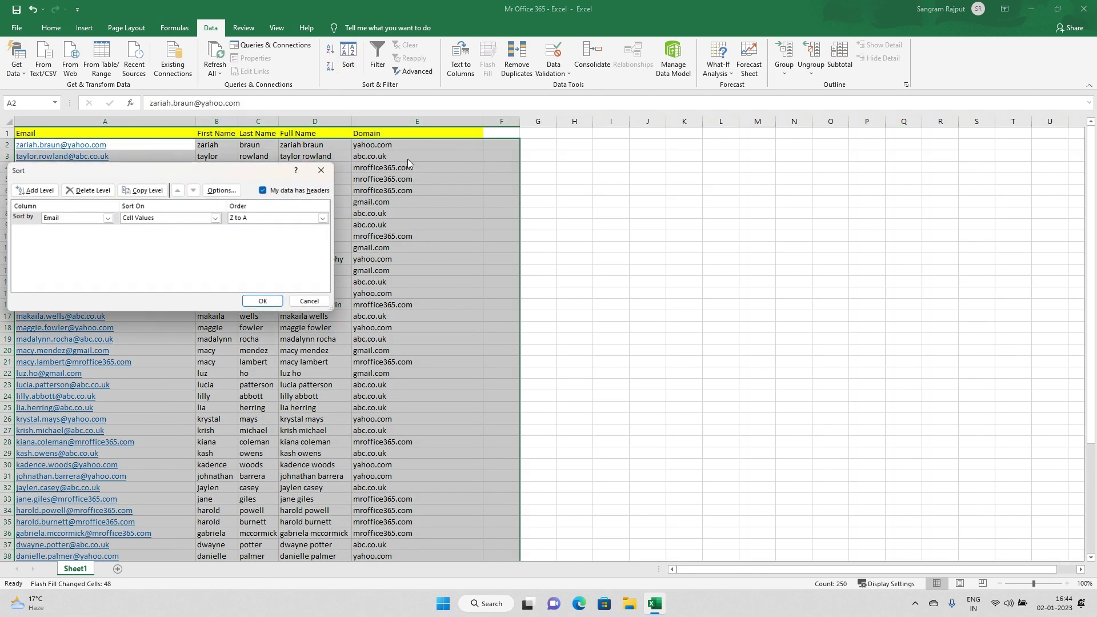
click(108, 218)
click(57, 258)
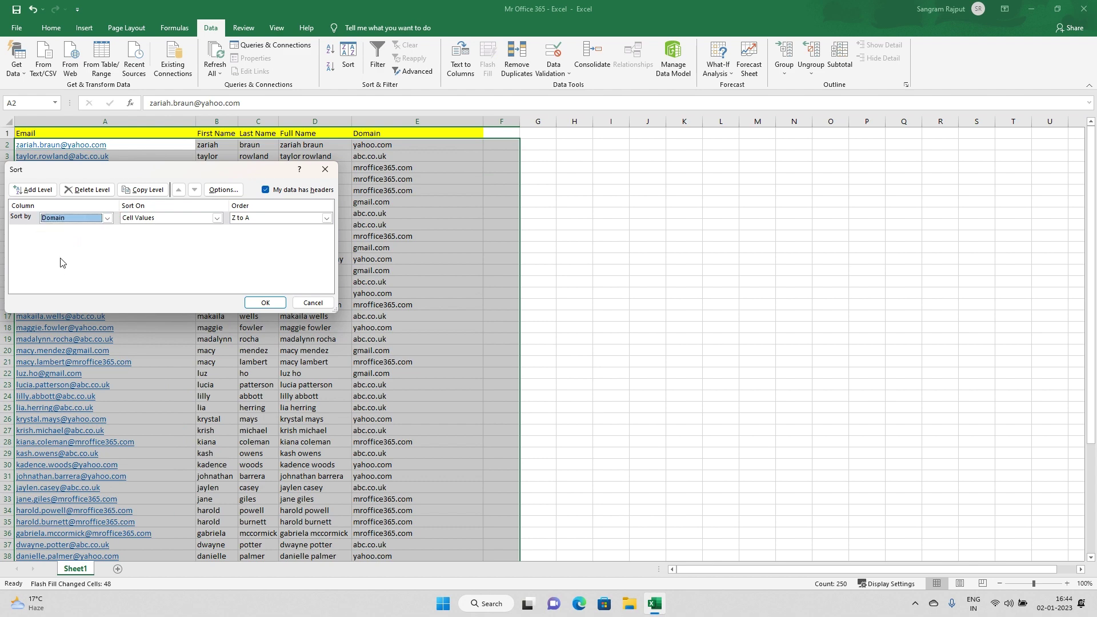
click(261, 303)
Step: Select the yahoo.com and abc.co.uk domain groups to check the sorted grouping
click(461, 249)
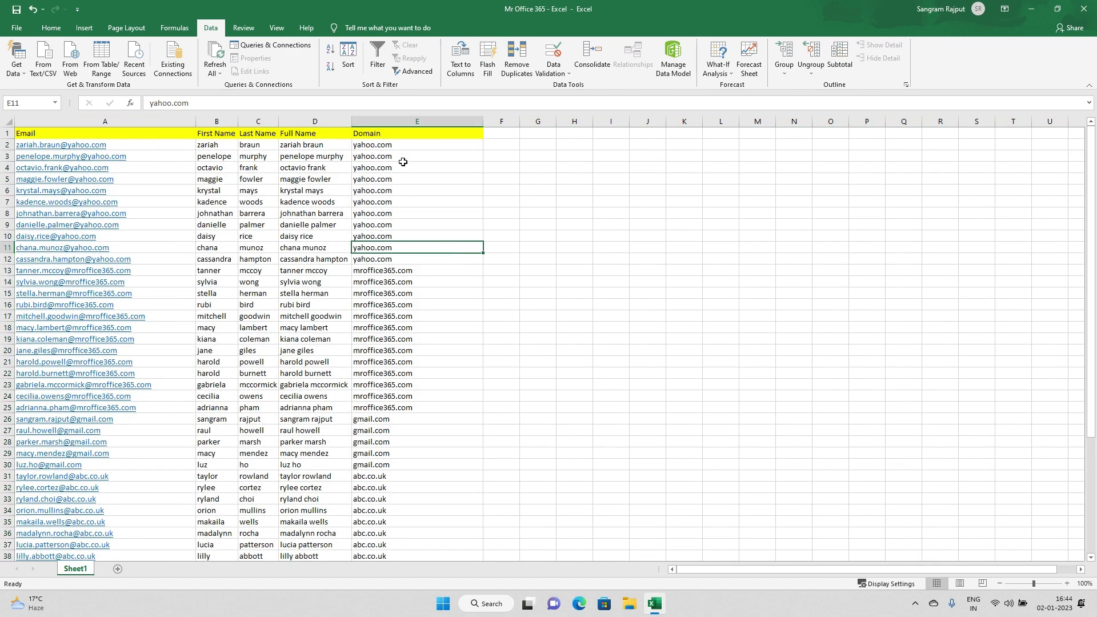
drag(399, 147, 404, 396)
scroll(402, 433, down, 2)
scroll(402, 433, down, 1)
drag(383, 327, 388, 452)
scroll(388, 453, up, 3)
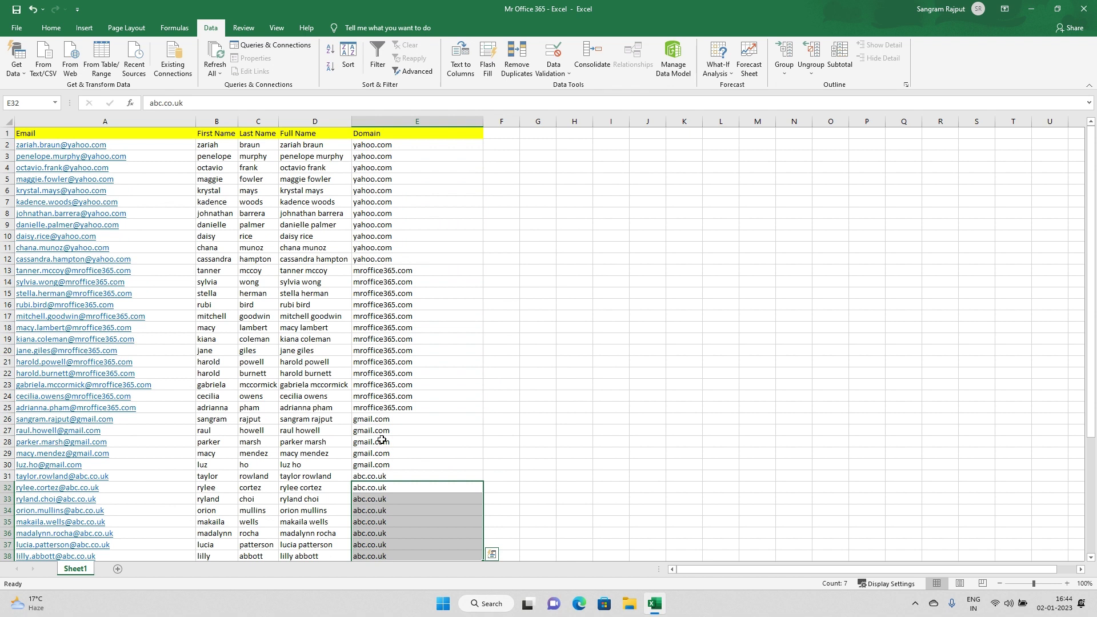
click(394, 236)
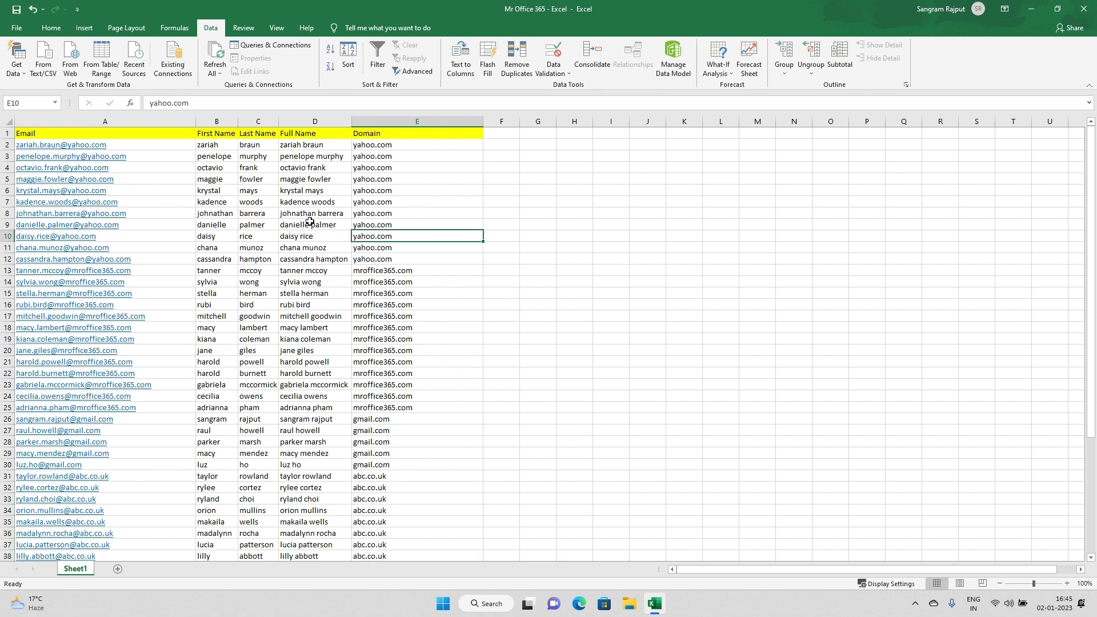